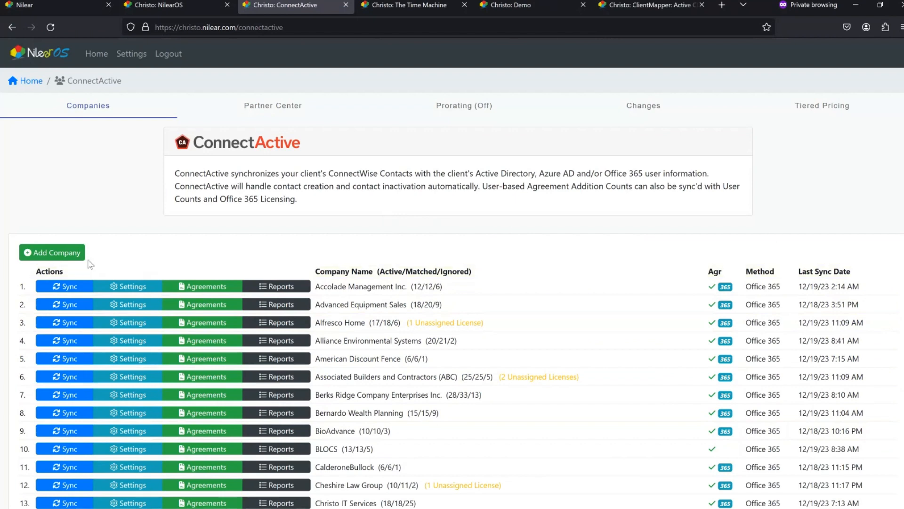
Step: Add a new company to ConnectActive by looking up "connectwise" and choosing ConnectWise
click(64, 252)
text(connect)
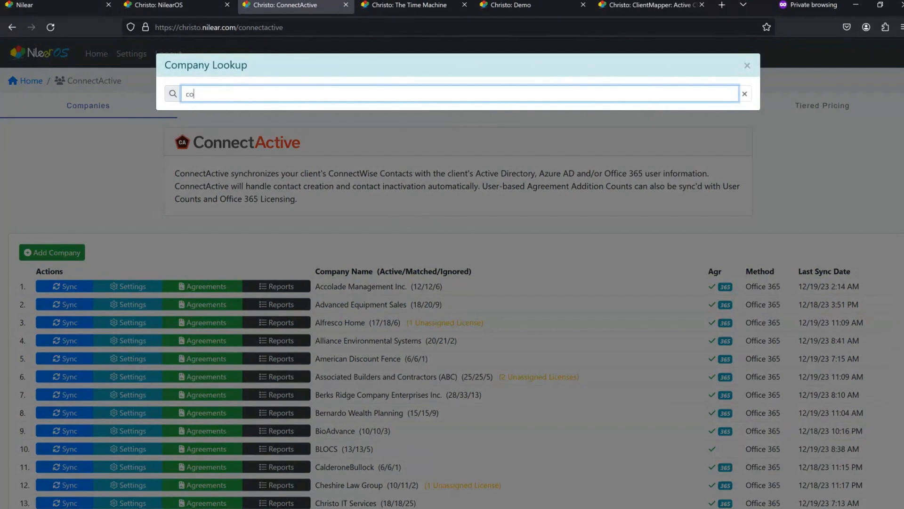
text(wise)
click(221, 141)
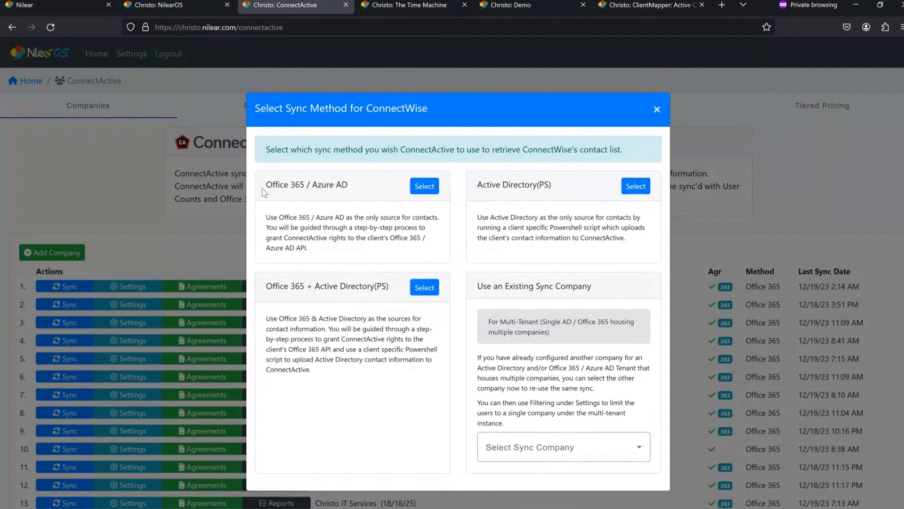
Step: Compare the available sync methods for ConnectWise and choose Office 365 / Azure AD
drag(264, 190, 350, 186)
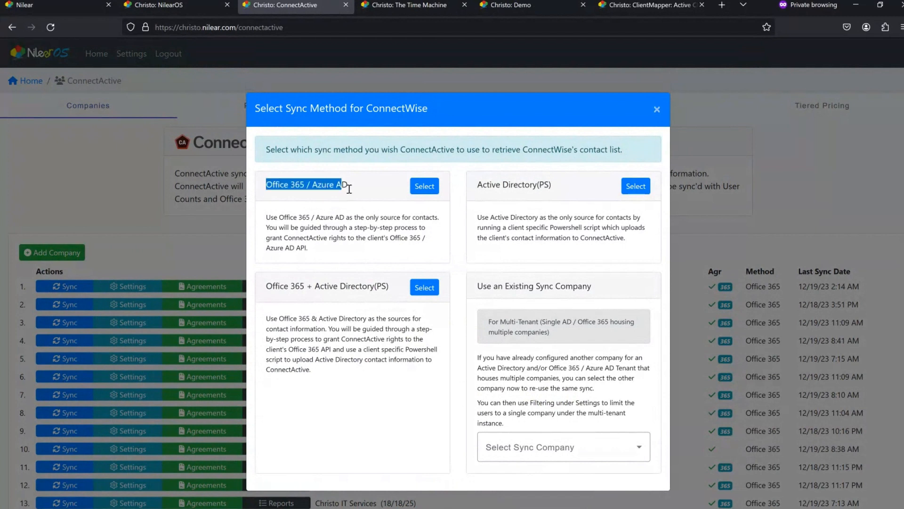
click(453, 169)
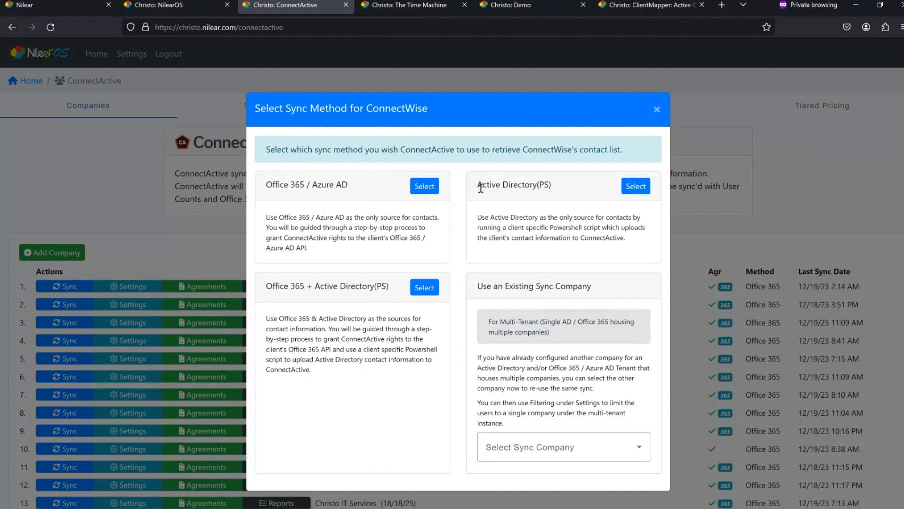
drag(477, 188, 568, 191)
click(561, 229)
double_click(561, 229)
click(465, 241)
drag(265, 288, 415, 282)
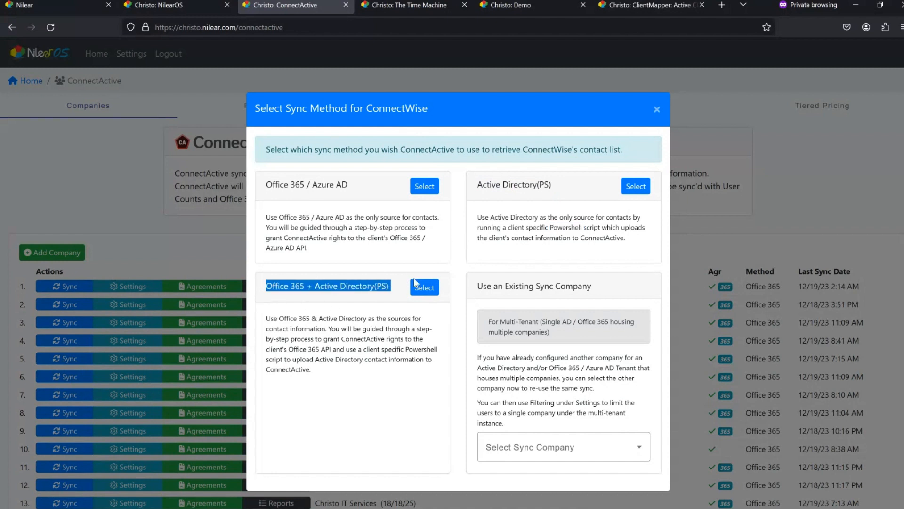
click(357, 336)
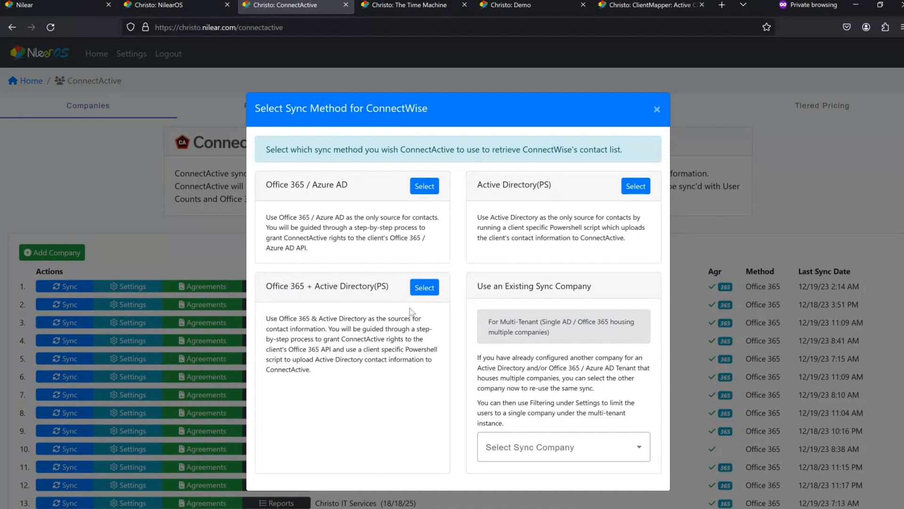
drag(500, 322, 543, 323)
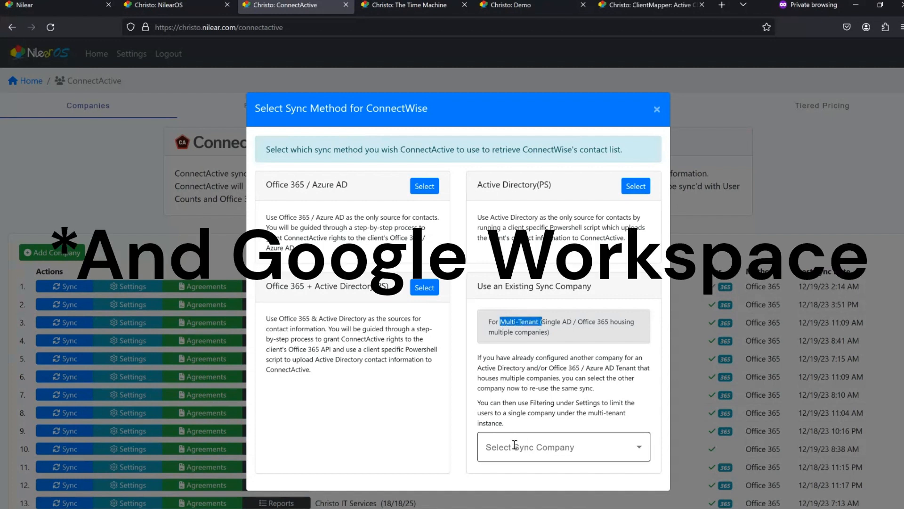
click(464, 327)
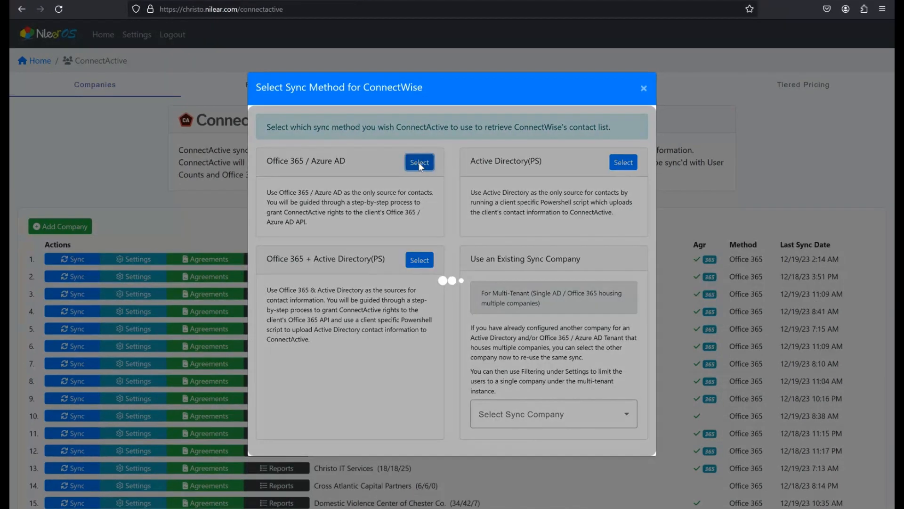
click(424, 186)
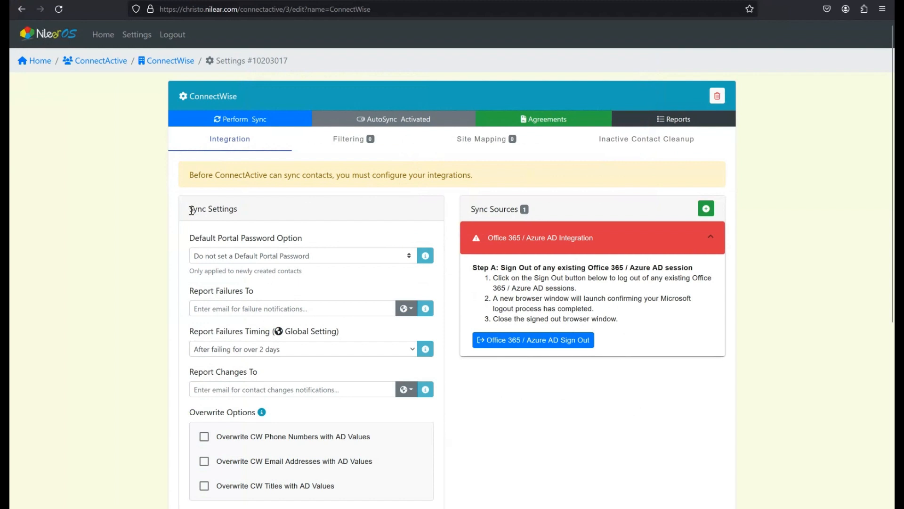
Step: Review the ConnectWise sync settings, including the portal password choices, failure timing, change reporting, overwrite options and Office 365 options
scroll(191, 210, down, 3)
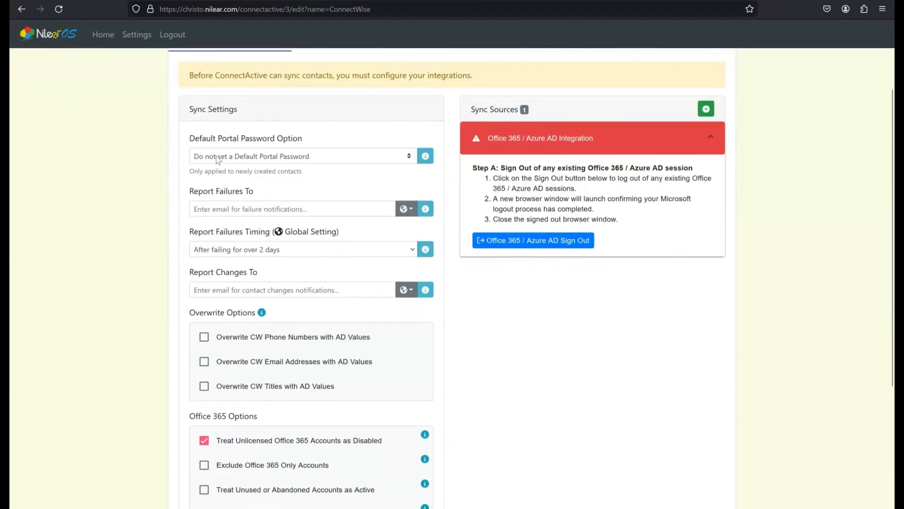
click(218, 158)
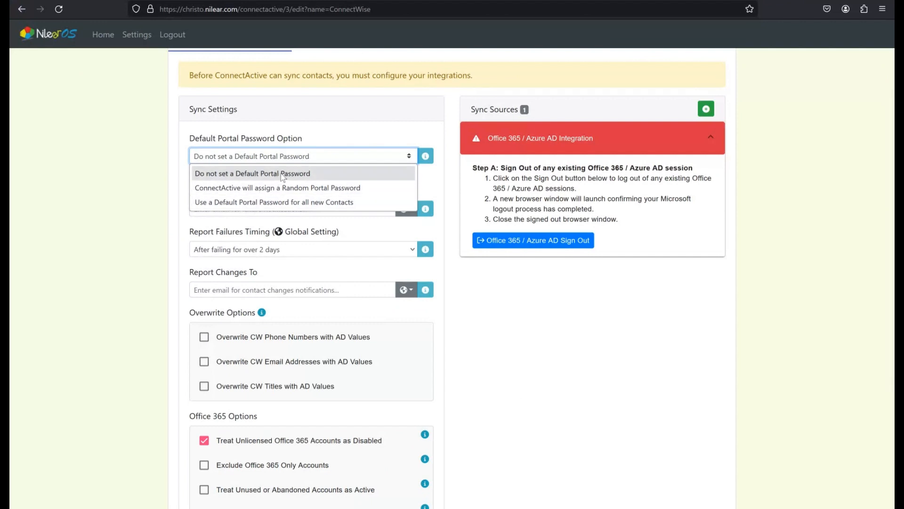
click(174, 137)
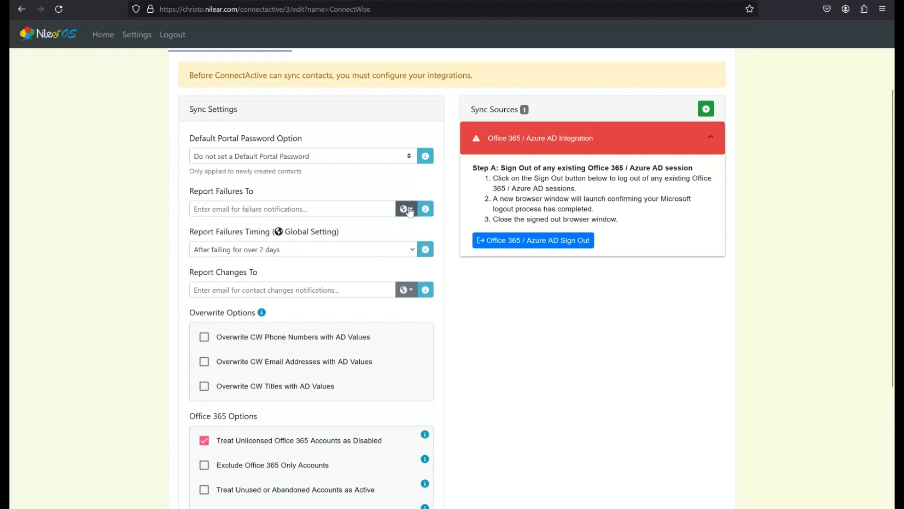
click(375, 249)
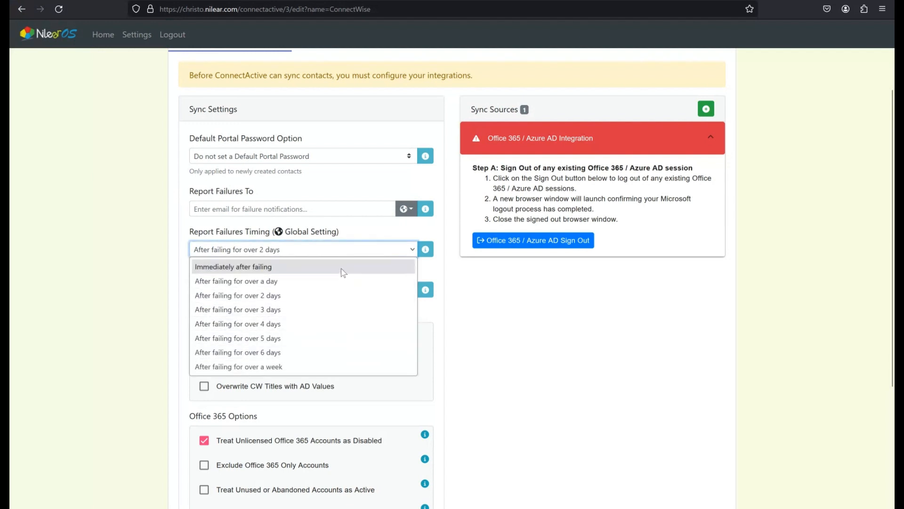
click(177, 248)
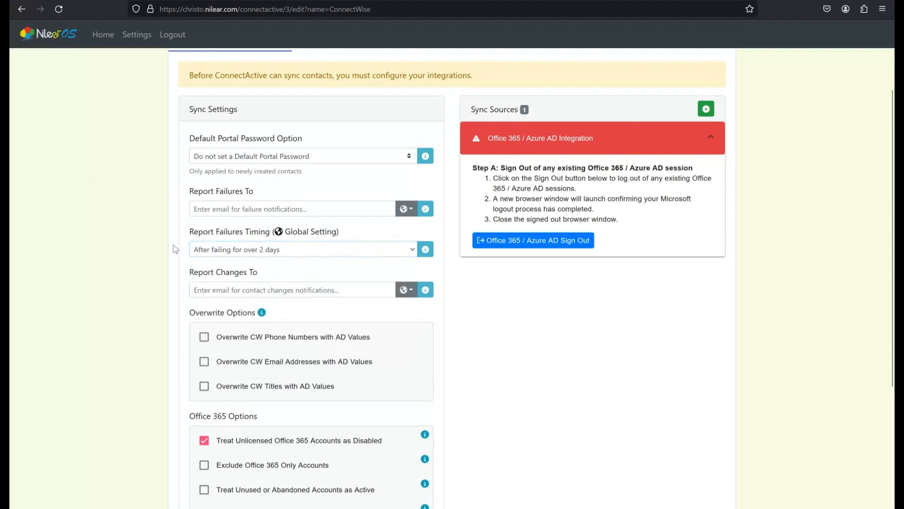
triple_click(206, 276)
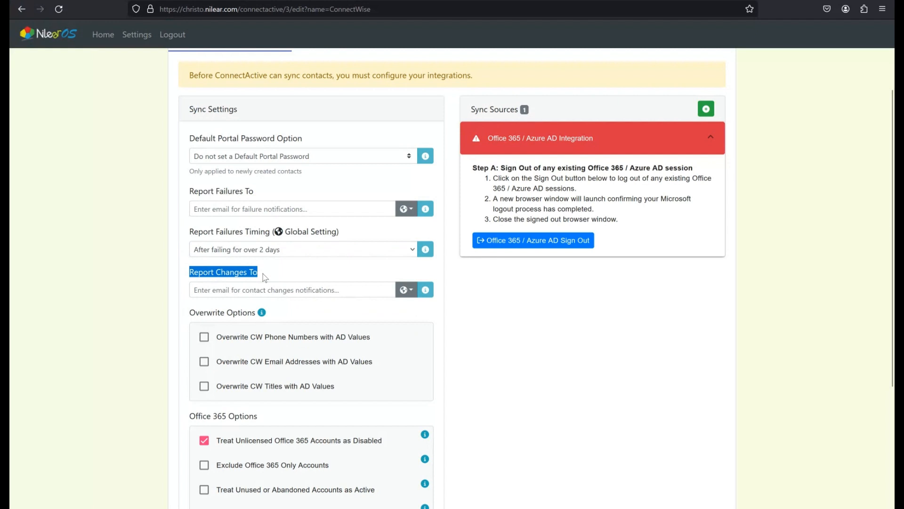
scroll(265, 277, down, 3)
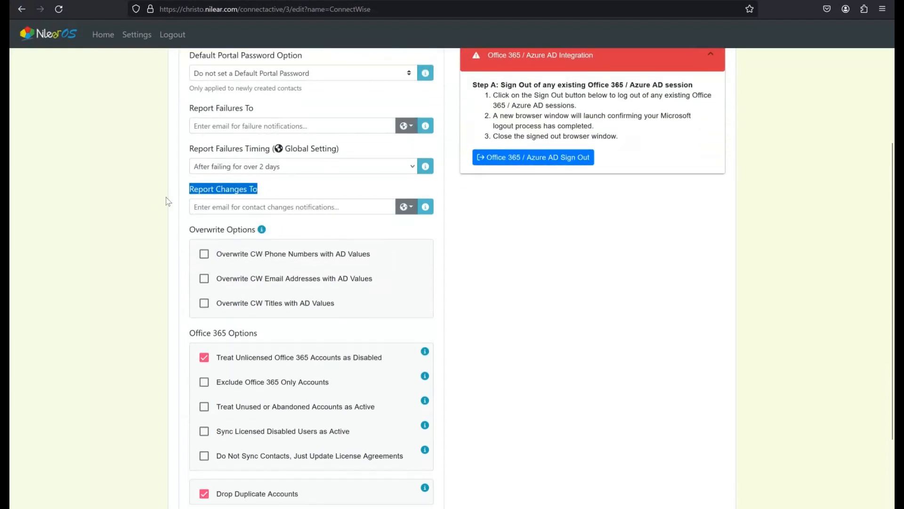
click(171, 201)
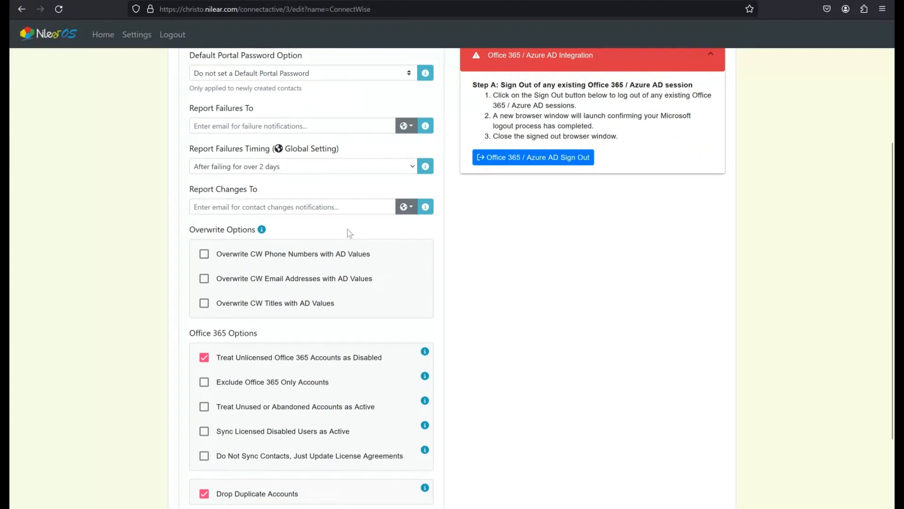
scroll(368, 239, down, 1)
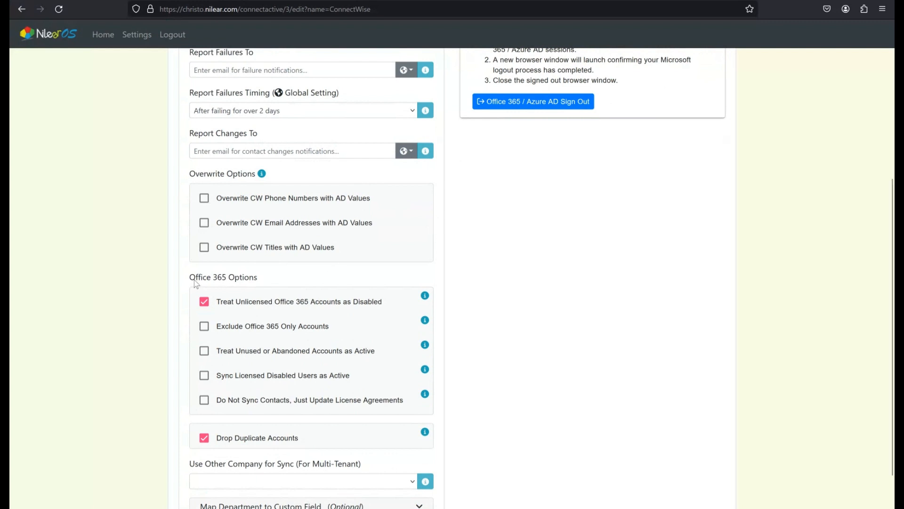
drag(193, 279, 267, 281)
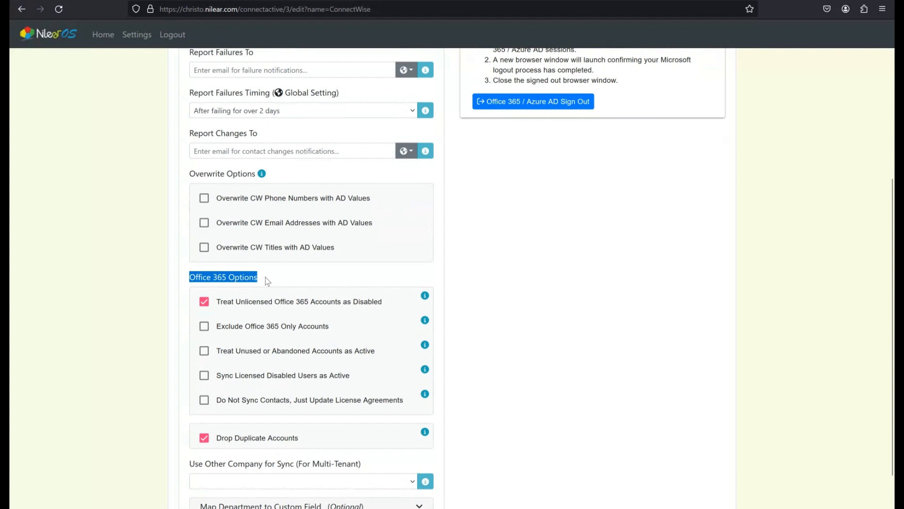
click(268, 280)
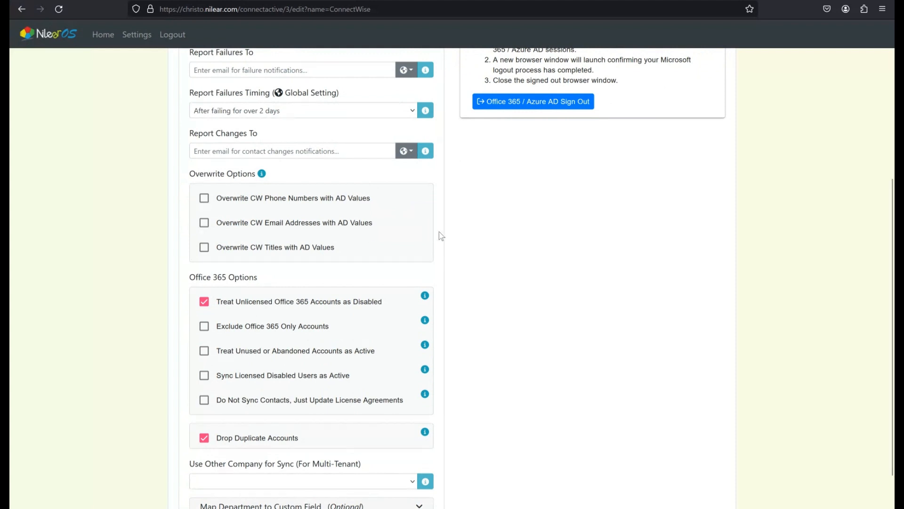
Step: Remove the ConnectWise company from ConnectActive and confirm the deletion
scroll(438, 231, up, 5)
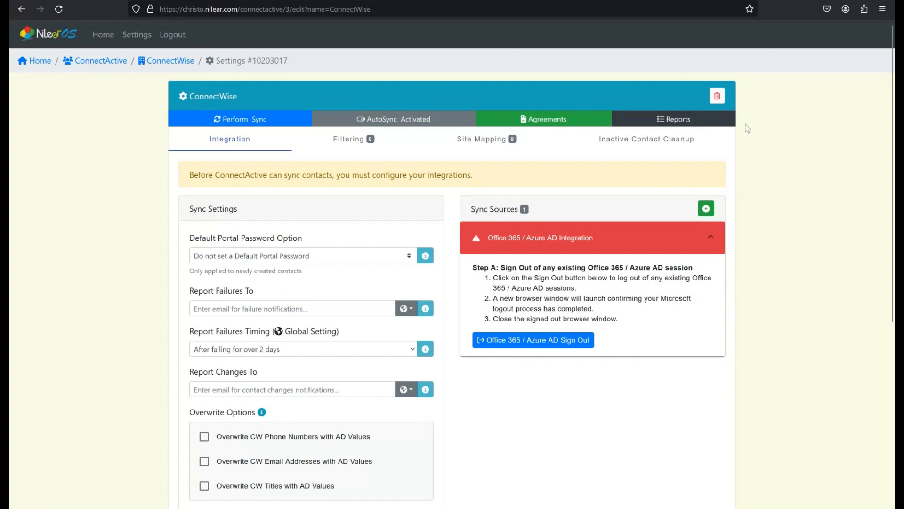
click(718, 97)
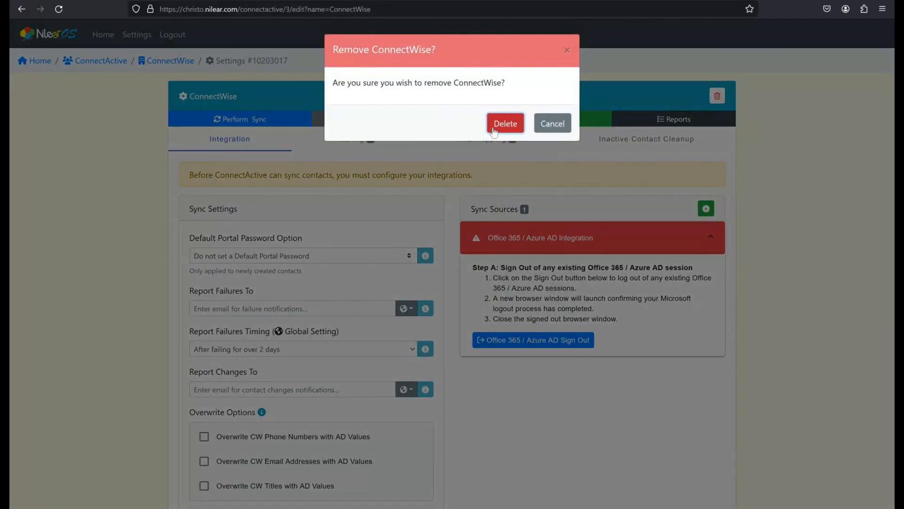
click(504, 125)
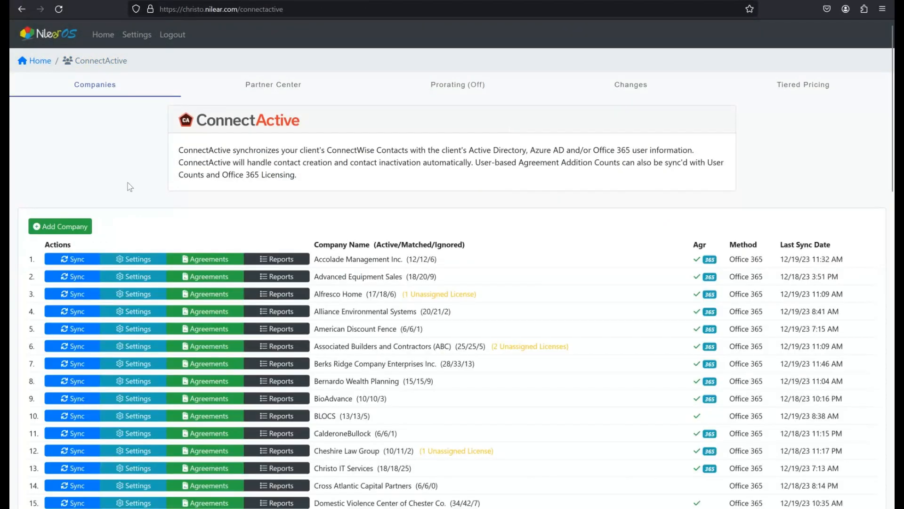
Step: Open the sync matching form for Advanced Equipment Sales and unmatch the first three users from their contacts
click(72, 278)
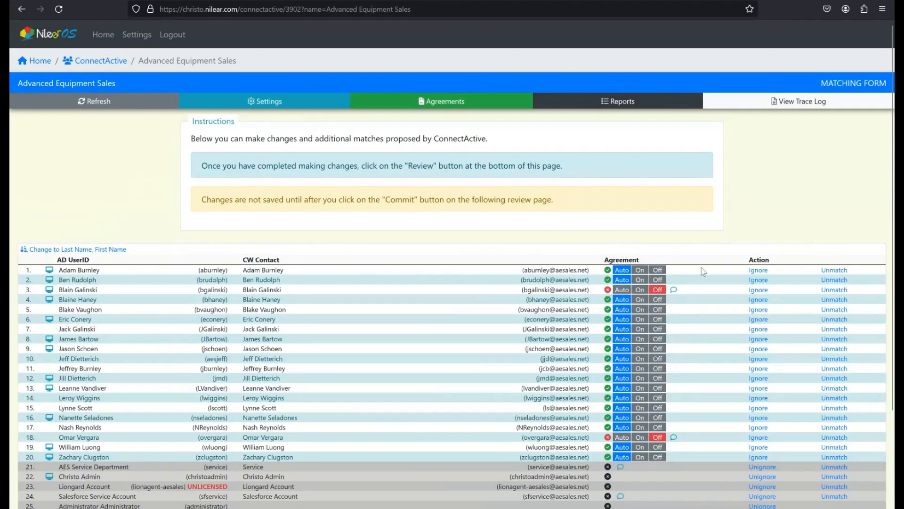
click(834, 270)
click(834, 293)
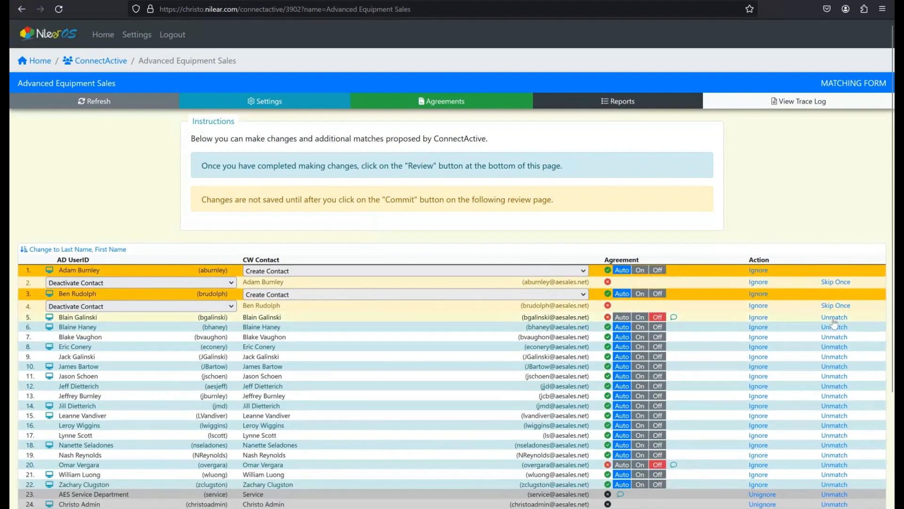
click(834, 316)
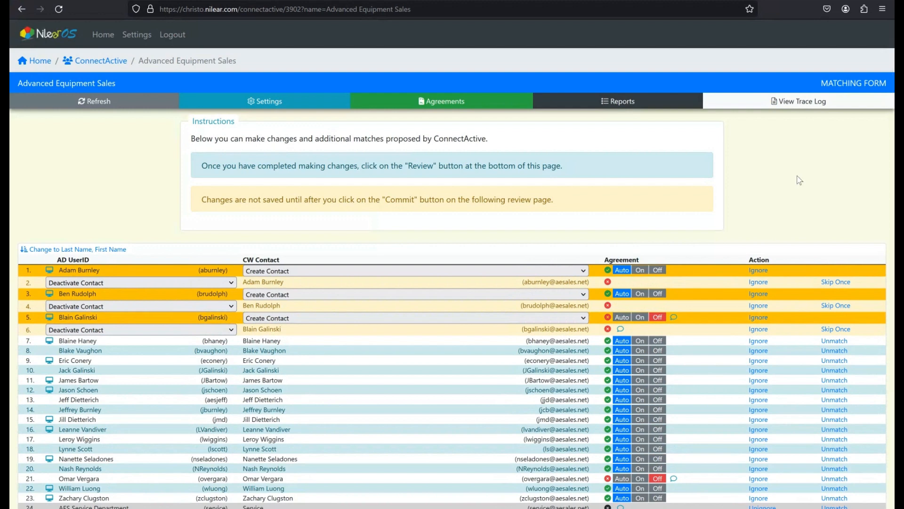
Step: Match each of the first three directory users to their own existing ConnectWise contact in place of creating new contacts
scroll(799, 180, down, 3)
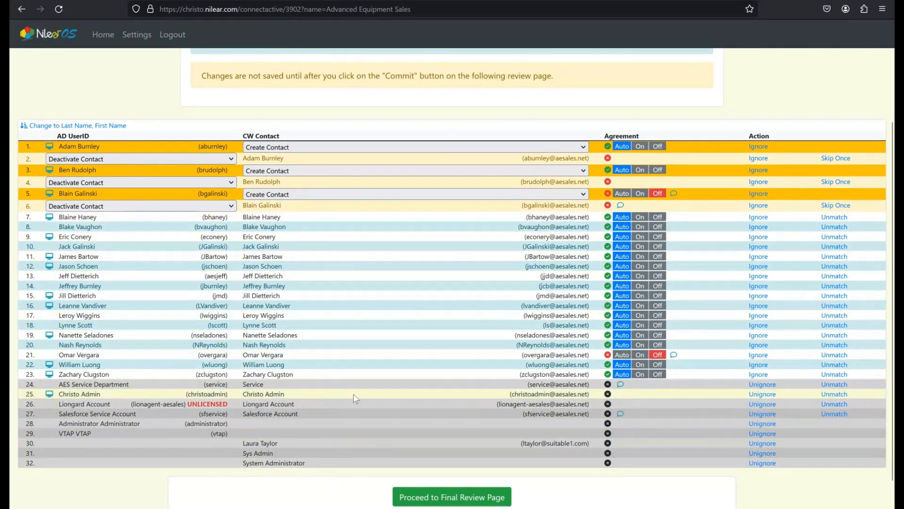
scroll(346, 479, down, 1)
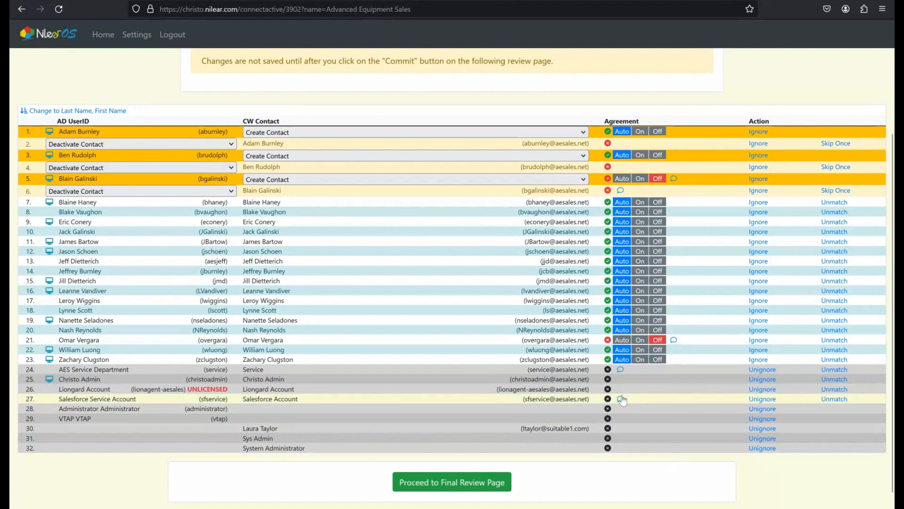
mouse_move(620, 401)
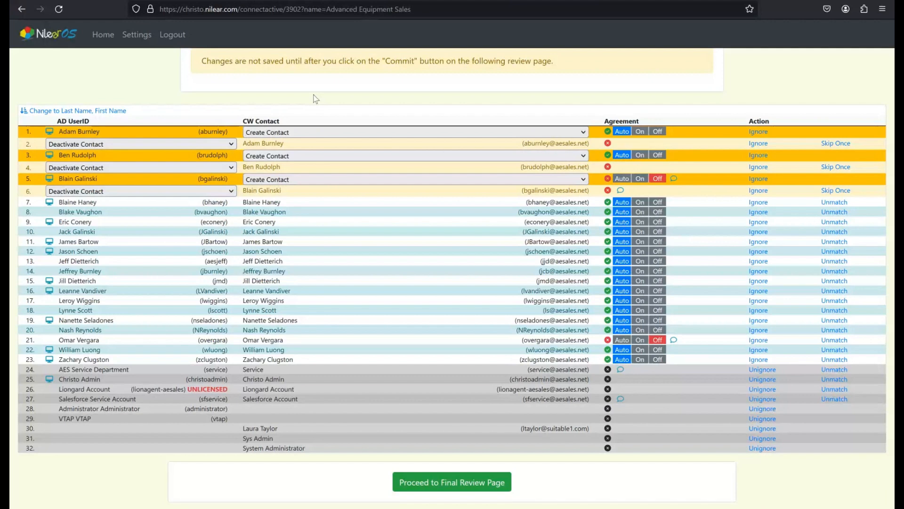
click(305, 133)
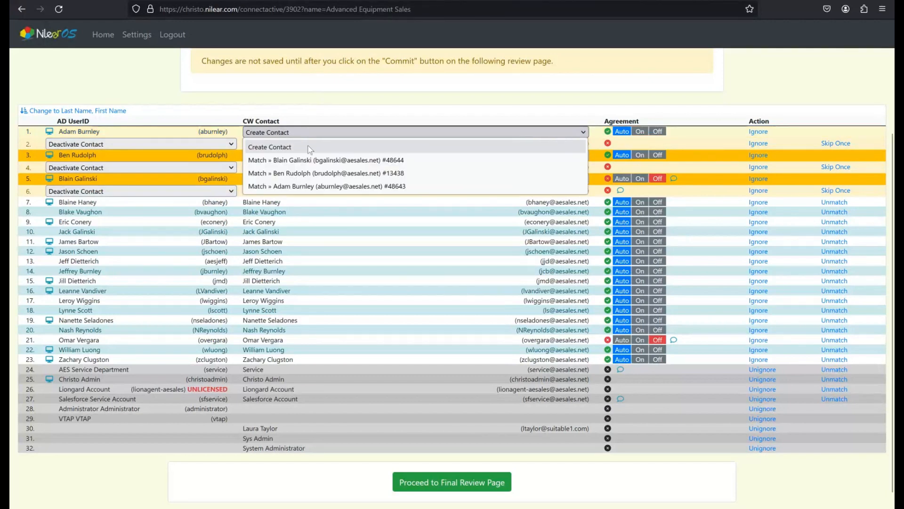
click(302, 187)
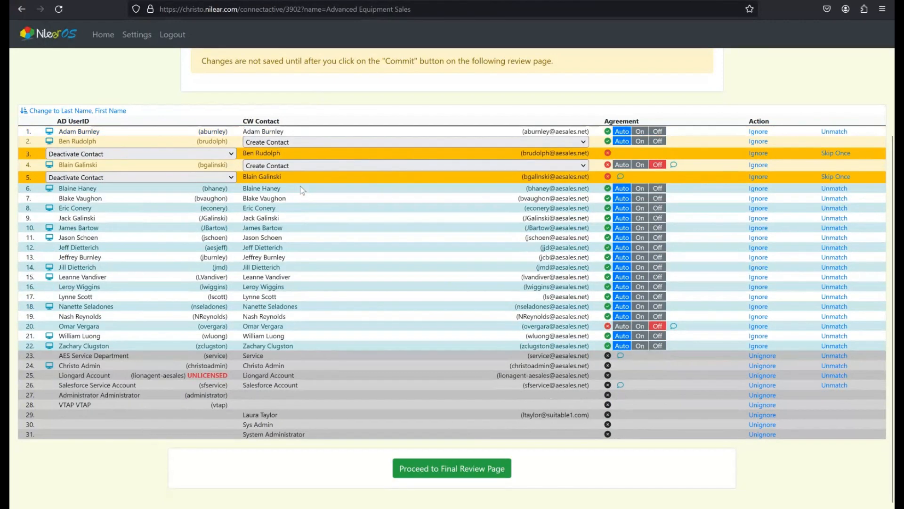
mouse_move(65, 143)
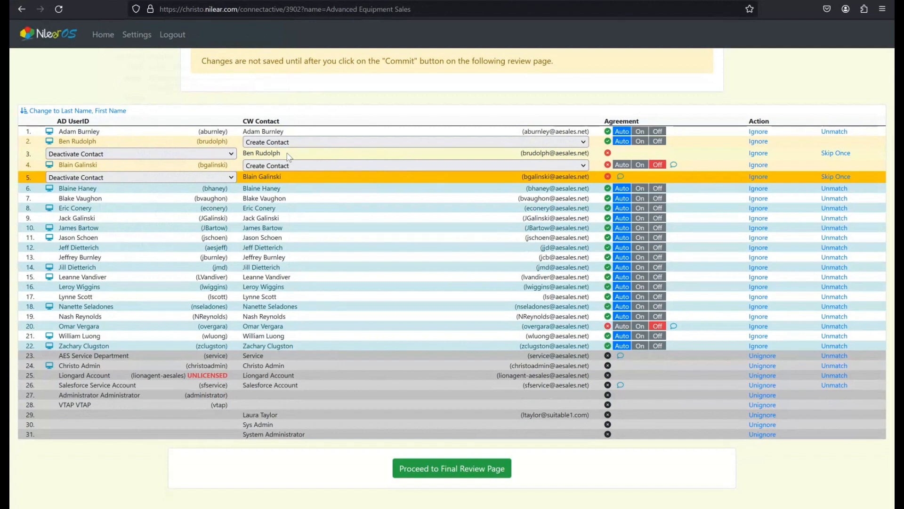
click(272, 143)
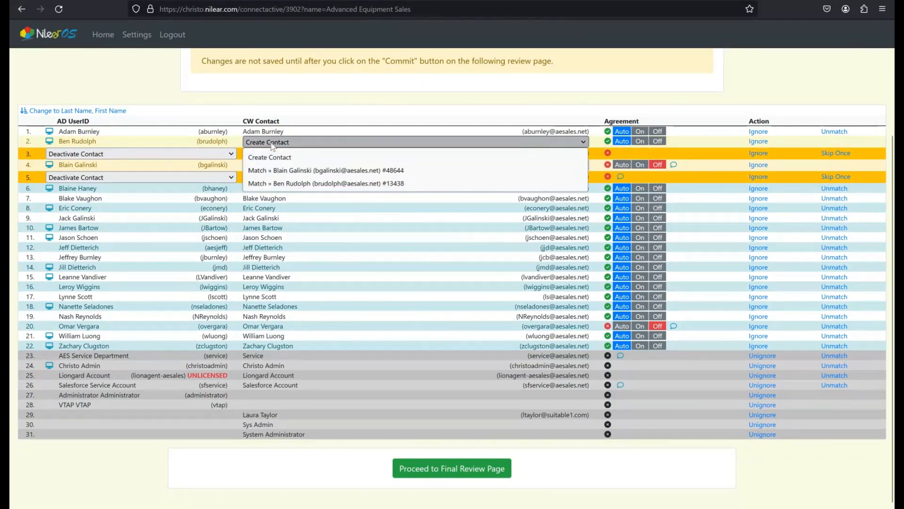
click(283, 170)
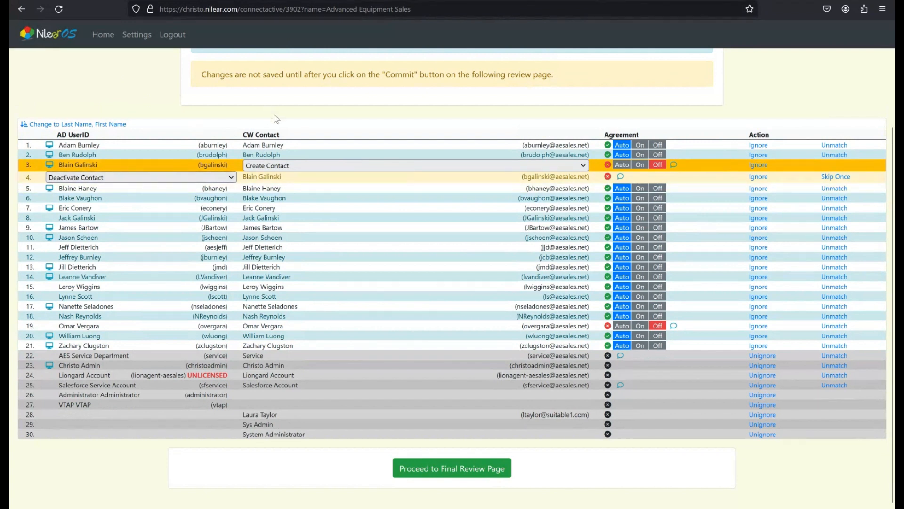
click(284, 167)
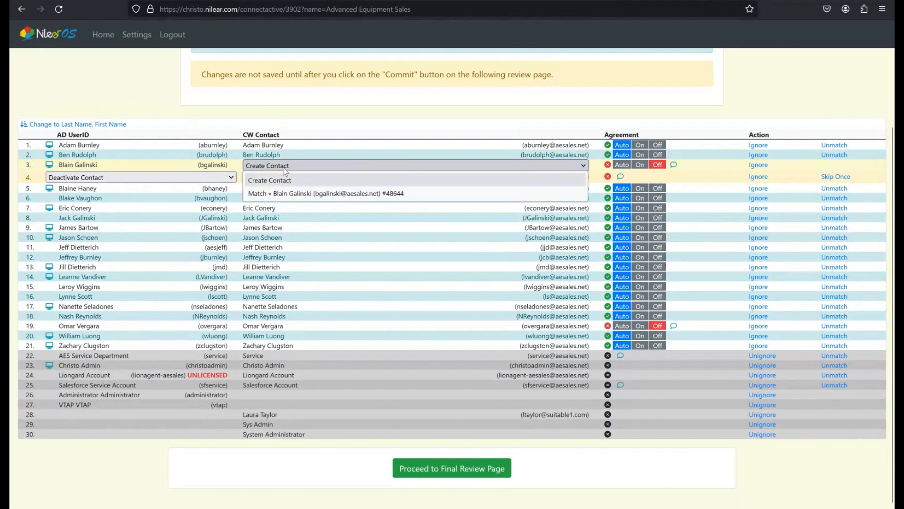
click(290, 193)
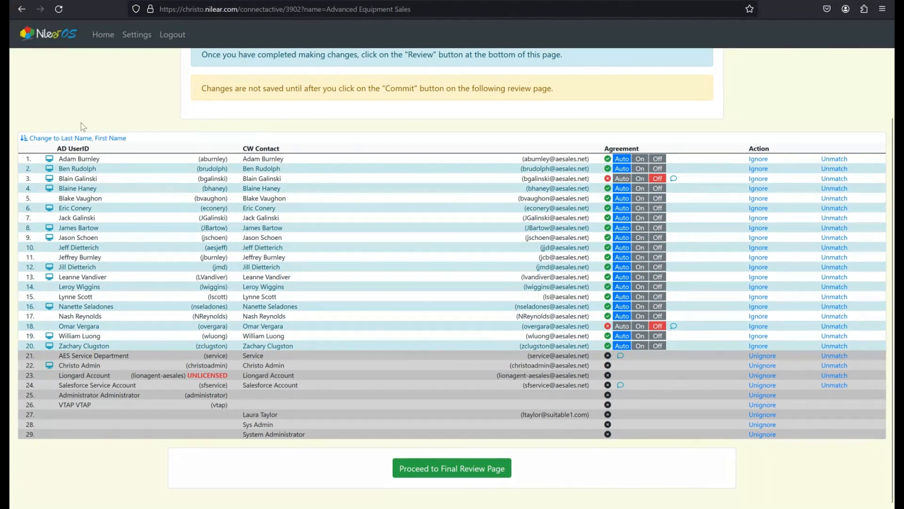
Step: Proceed to the final review page and look over the ignored contacts, matched contacts and agreement additions
mouse_move(49, 161)
mouse_move(85, 158)
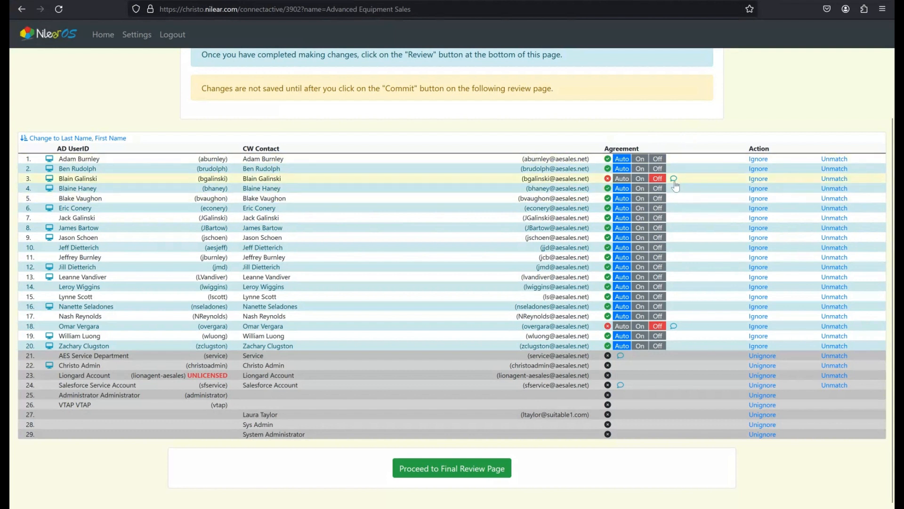
mouse_move(675, 183)
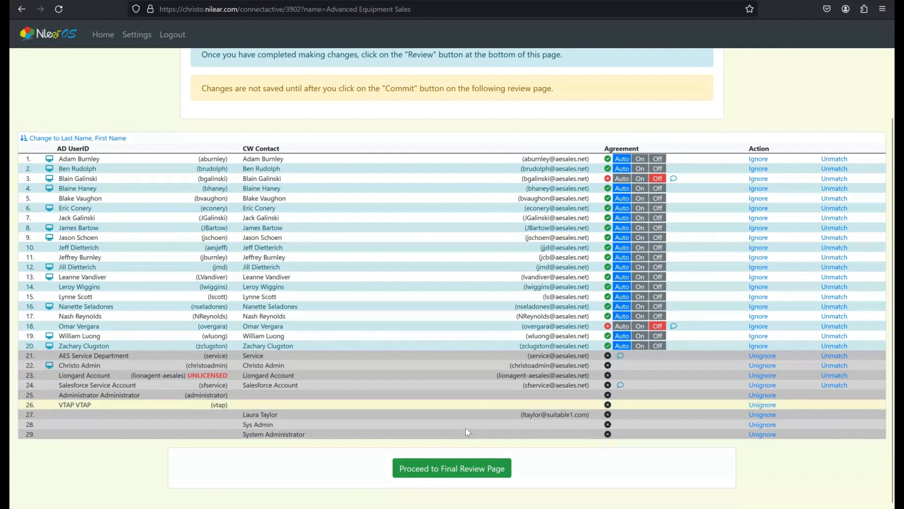
click(437, 471)
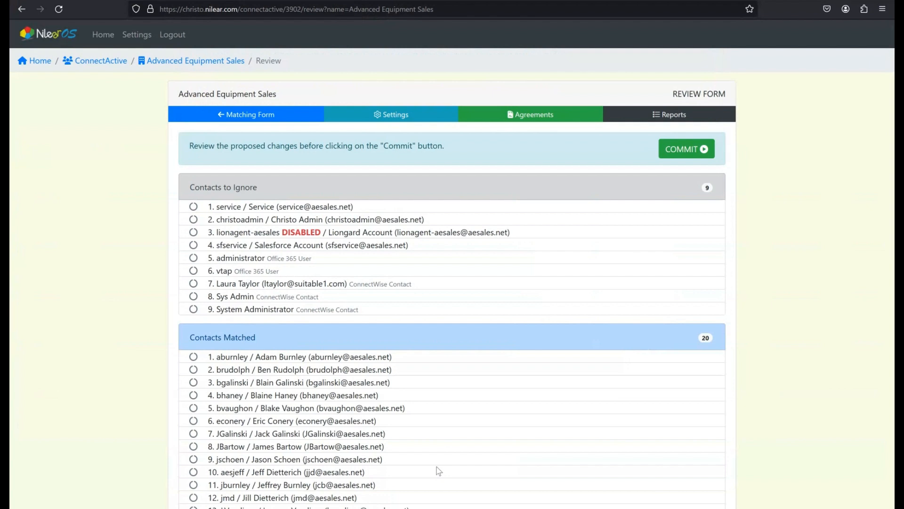
scroll(438, 470, down, 8)
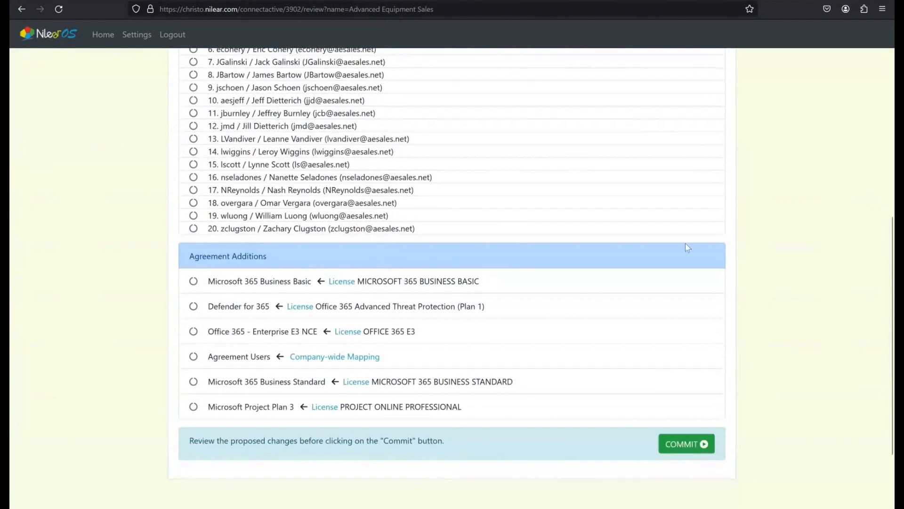
scroll(743, 232, up, 10)
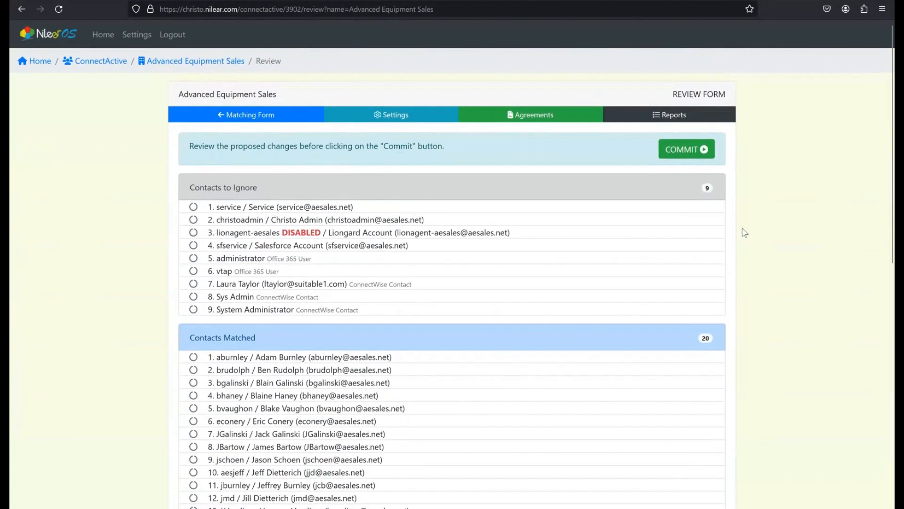
Step: Open the company-wide agreement mapping for Advanced Equipment Sales and examine its mapped Agreement Users addition
click(526, 116)
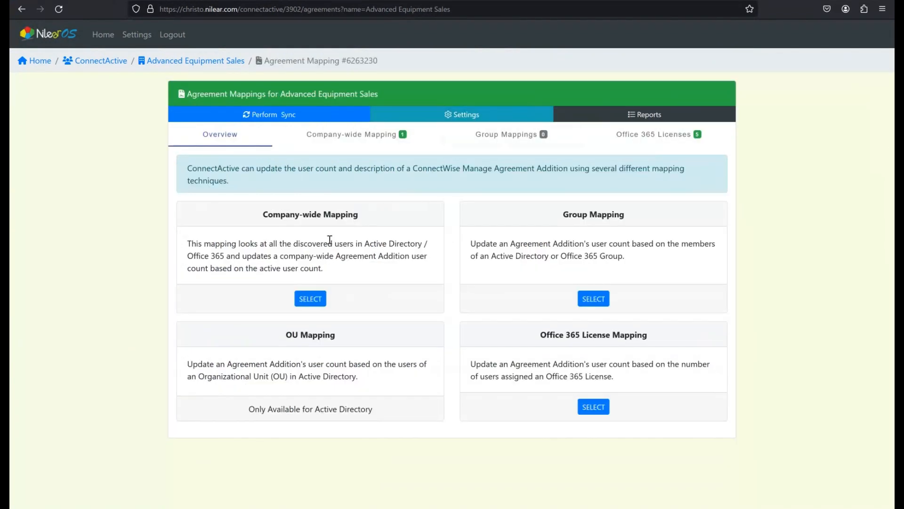
click(305, 299)
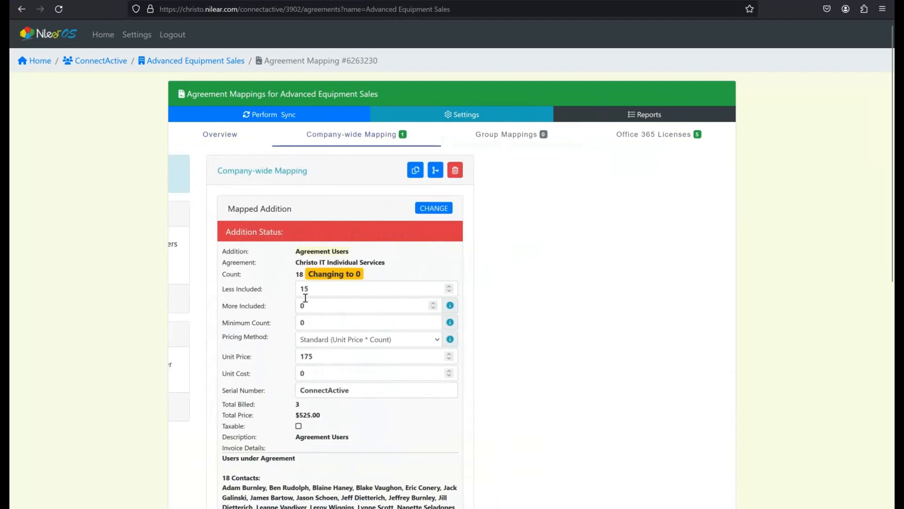
drag(267, 251, 378, 246)
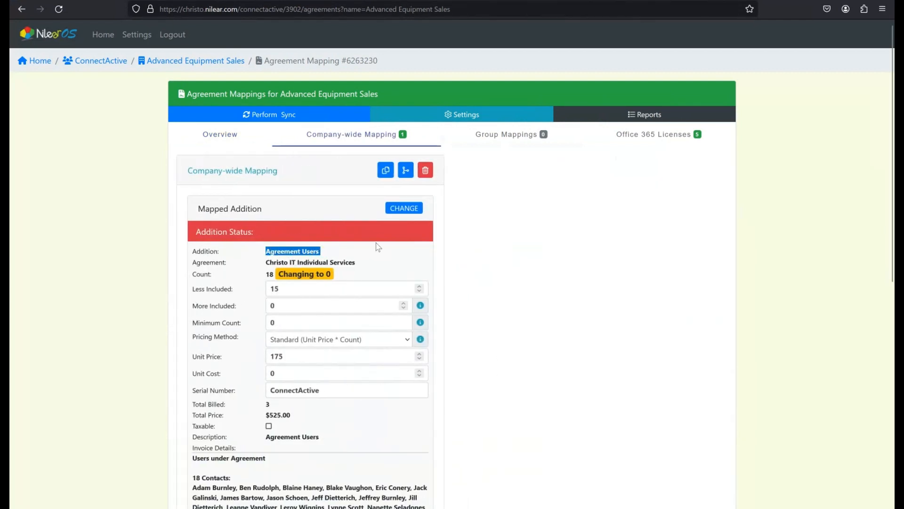
click(473, 265)
Step: Review the company-wide mapping's covered contacts, manual add and exclude choices, and covered users invoice options
scroll(473, 265, down, 3)
scroll(473, 265, down, 2)
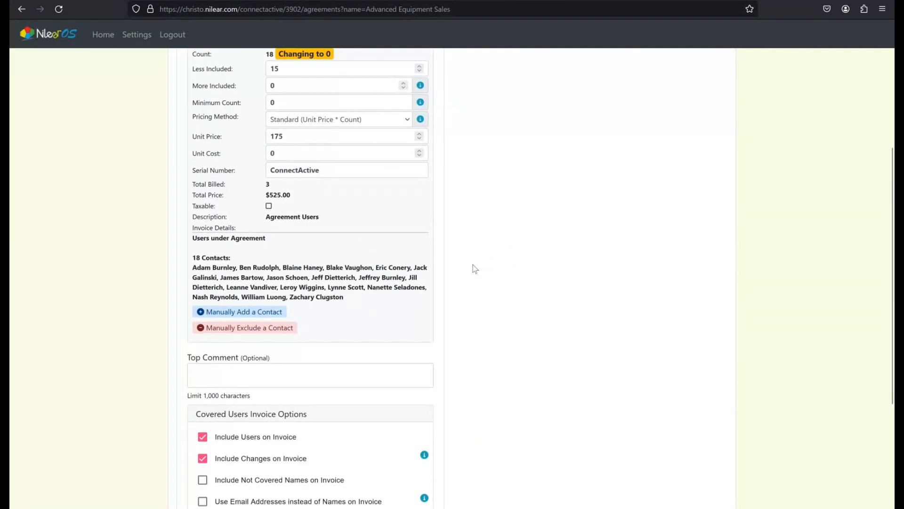
drag(187, 224, 366, 268)
click(369, 270)
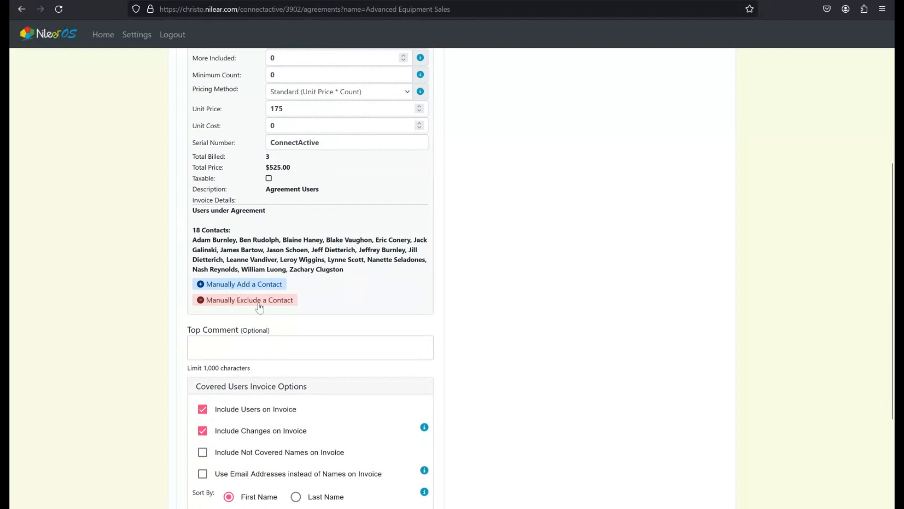
scroll(406, 308, down, 3)
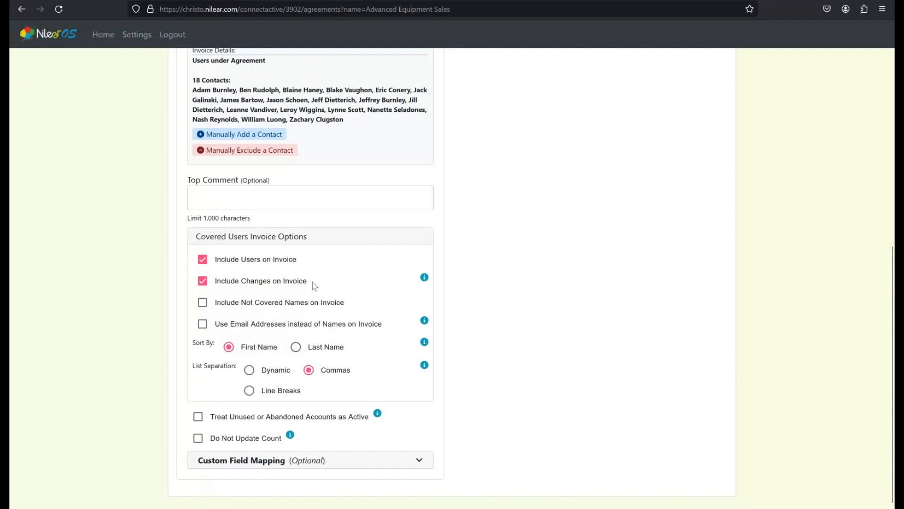
drag(314, 286, 213, 283)
click(480, 254)
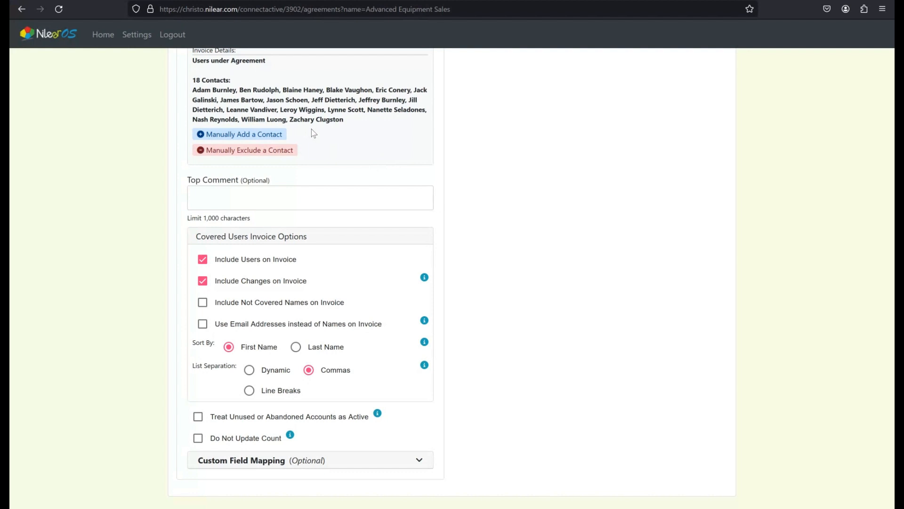
scroll(313, 134, up, 8)
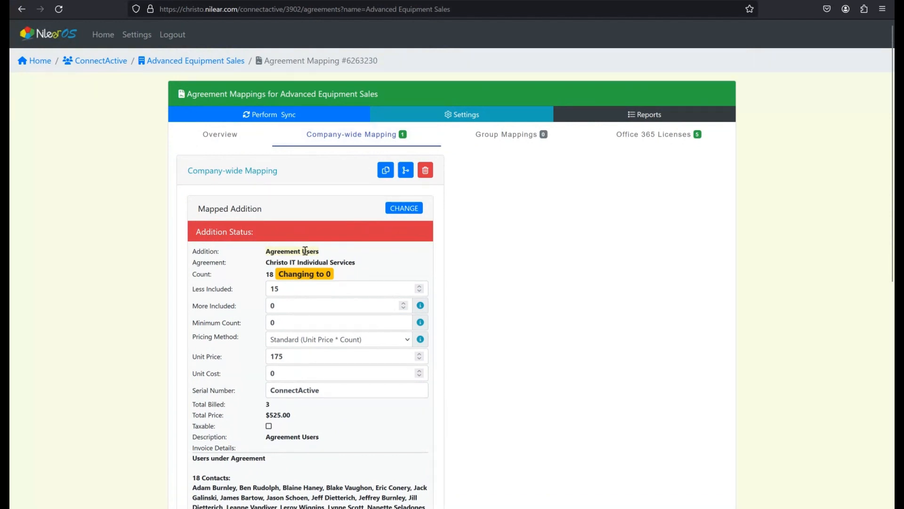
Step: Check the group mapping form and review the Office 365 license mappings, including the Microsoft 365 Business Standard addition, its contacts and invoice options
click(506, 136)
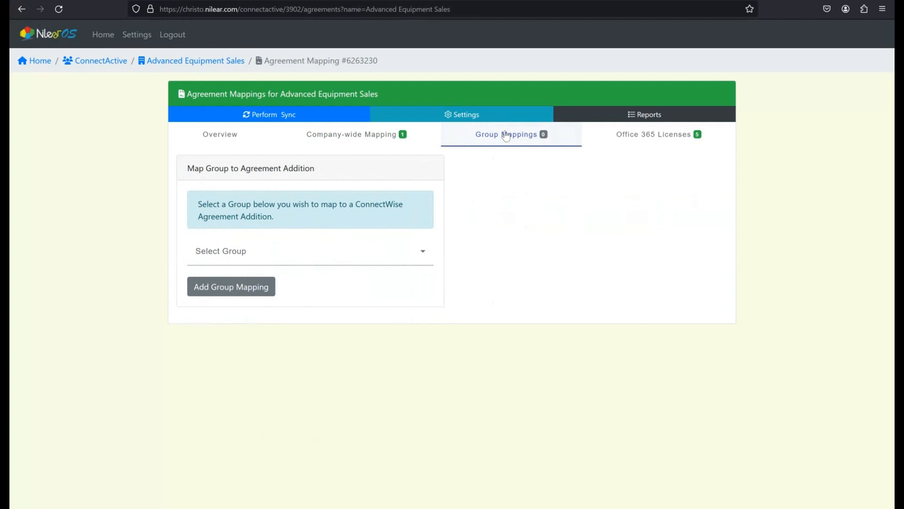
click(655, 137)
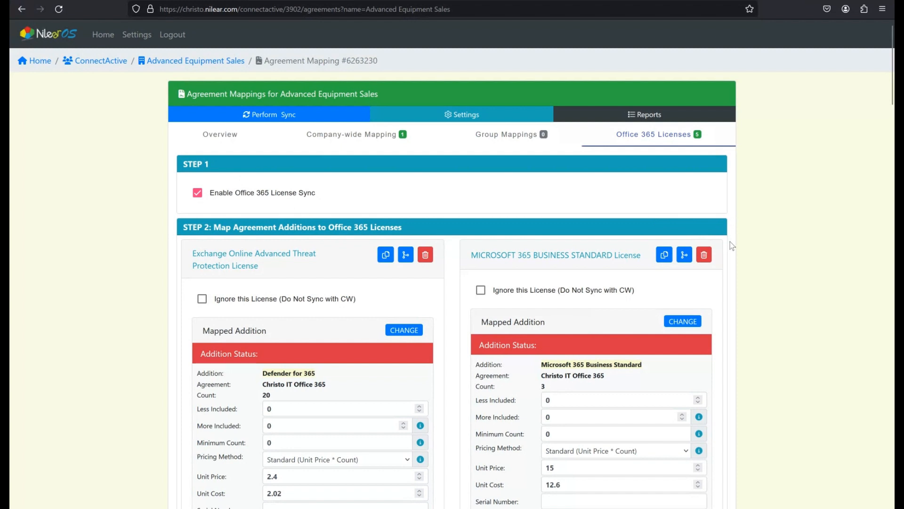
scroll(730, 242, down, 3)
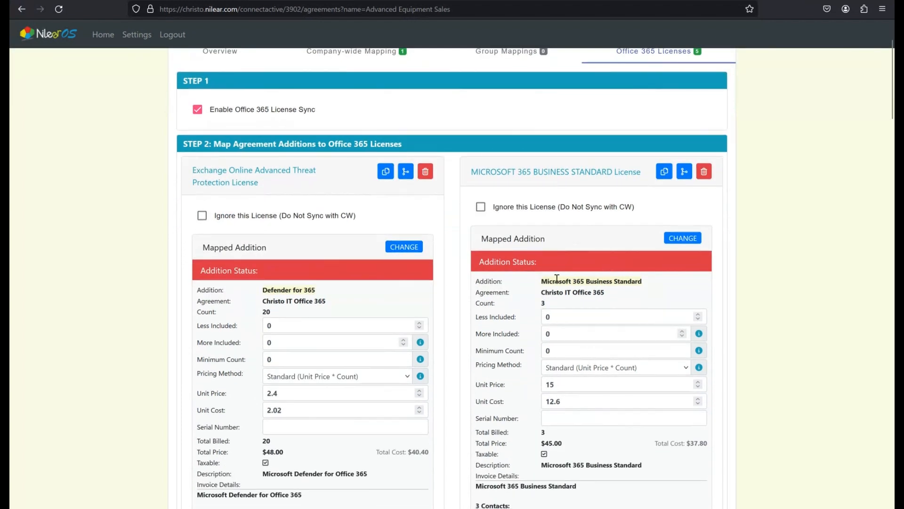
drag(549, 281, 646, 289)
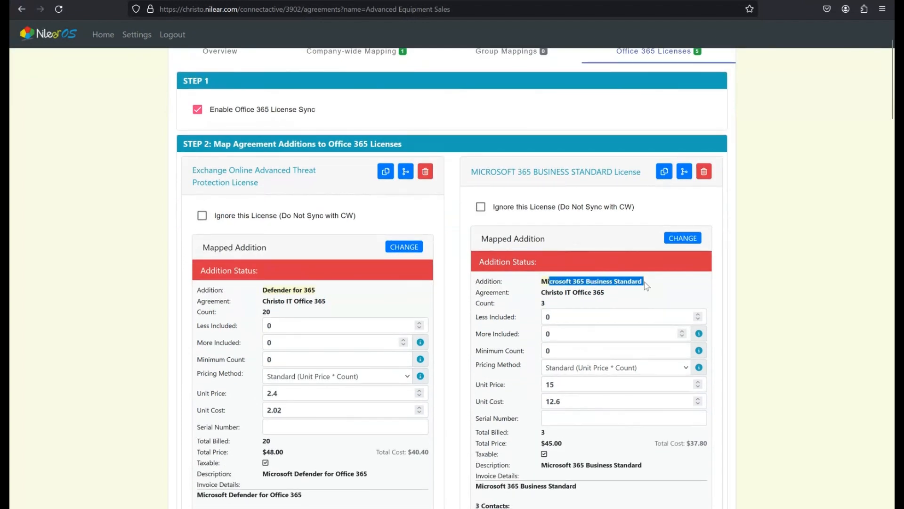
click(737, 272)
scroll(737, 272, down, 4)
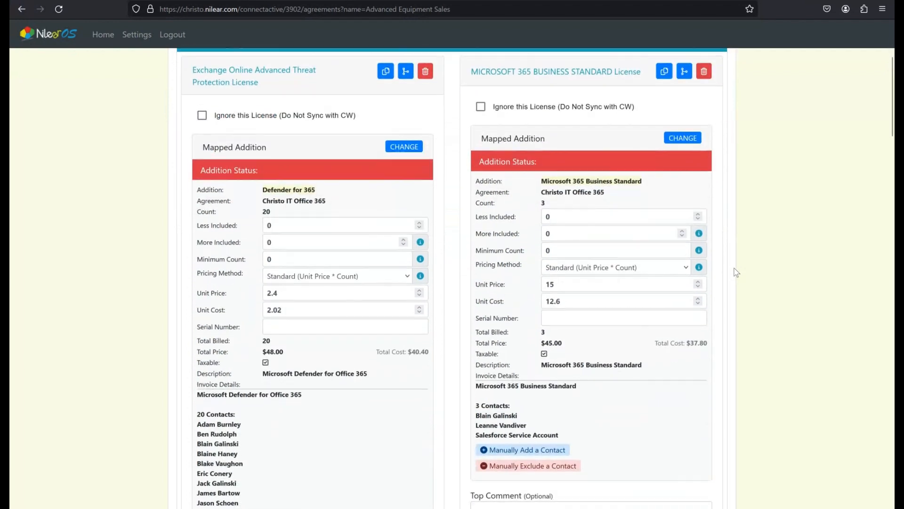
drag(477, 404, 562, 430)
click(724, 403)
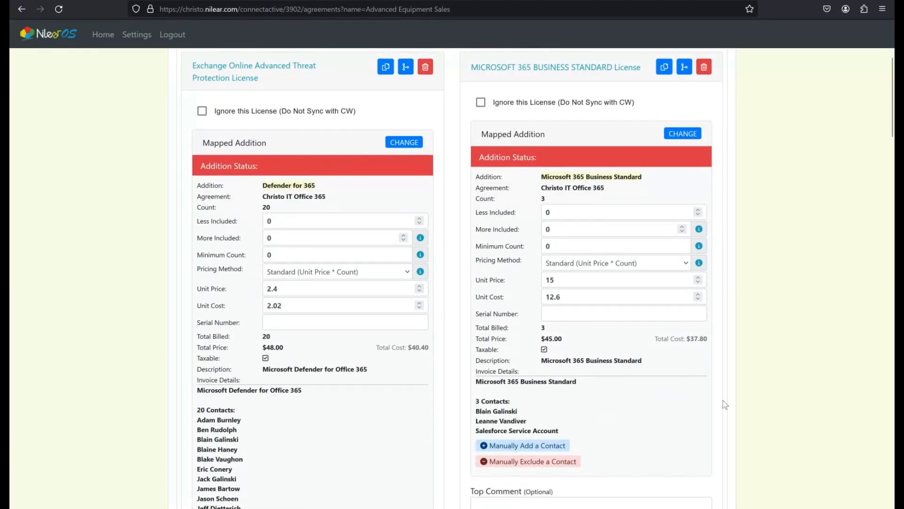
scroll(724, 403, down, 5)
scroll(725, 404, down, 3)
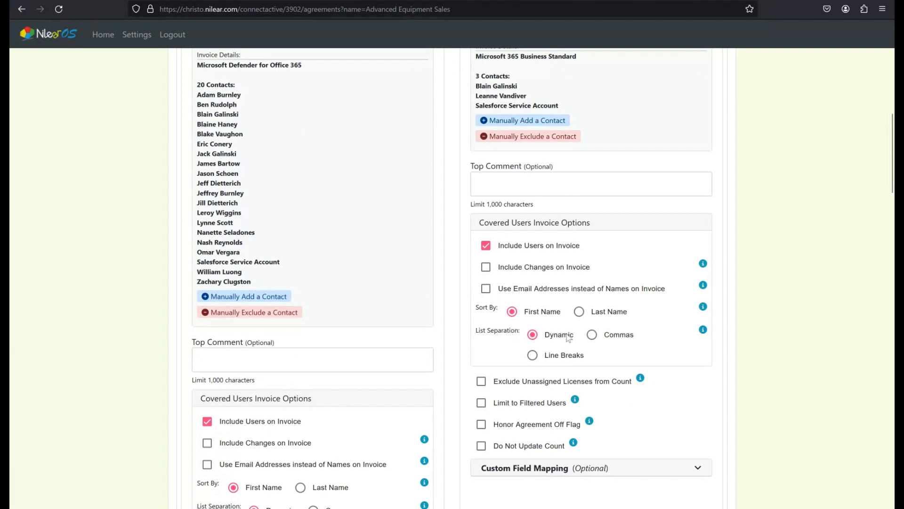
scroll(755, 153, up, 15)
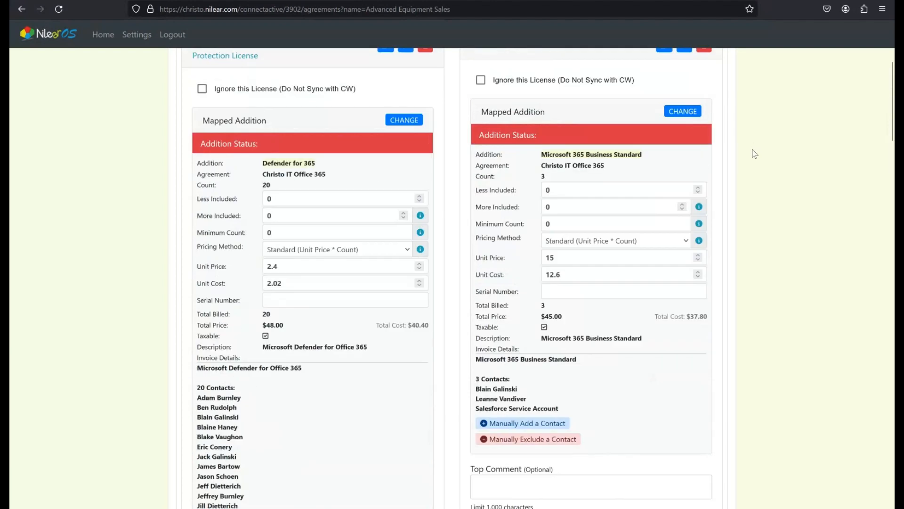
Step: Open the Advanced Equipment Sales reports and examine the company-wide report, license report and agreement additions change logs
click(639, 115)
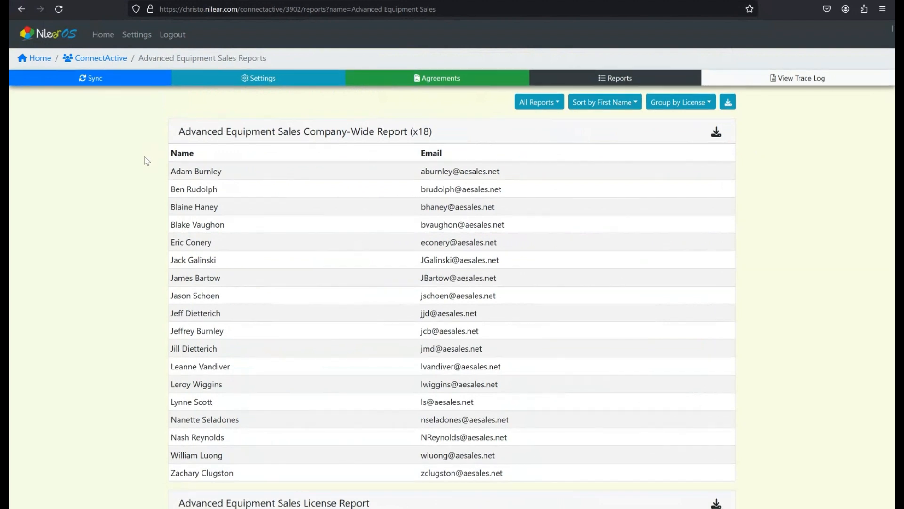
scroll(146, 161, down, 7)
scroll(146, 161, down, 2)
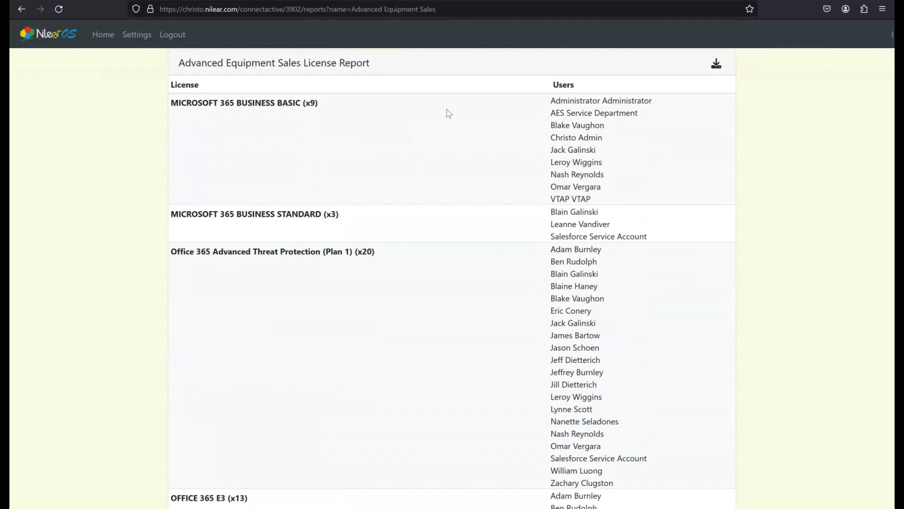
mouse_move(557, 227)
scroll(147, 304, down, 12)
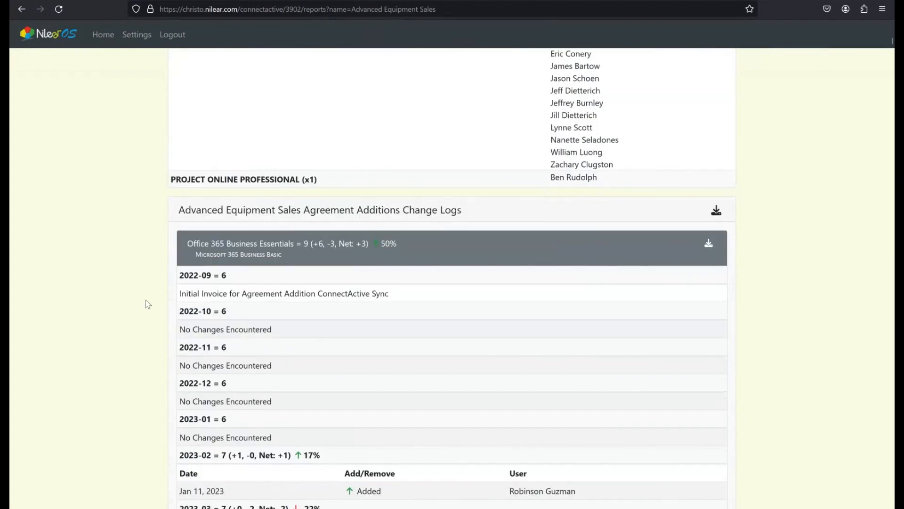
scroll(148, 303, down, 1)
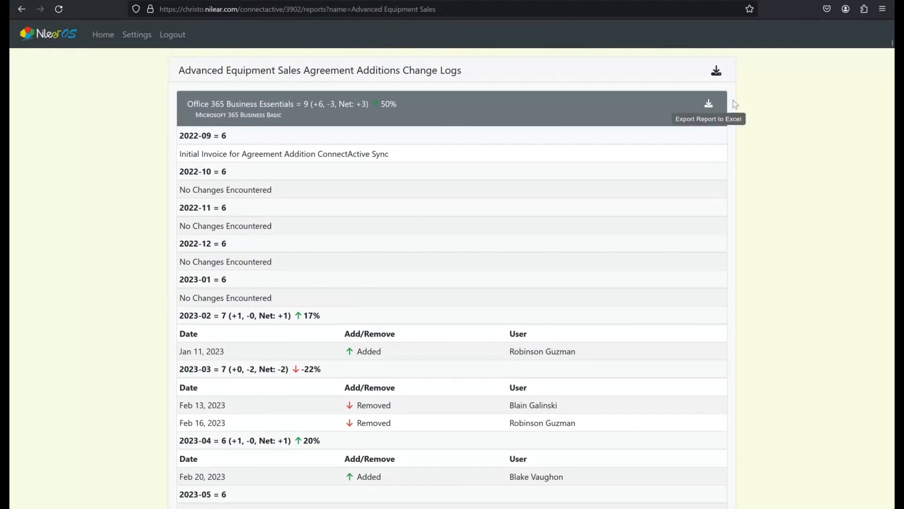
scroll(773, 115, up, 15)
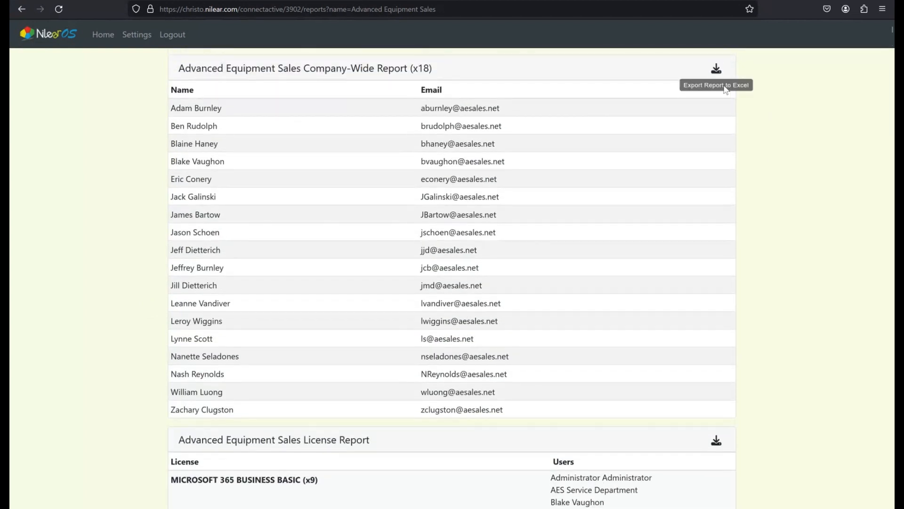
scroll(724, 89, up, 3)
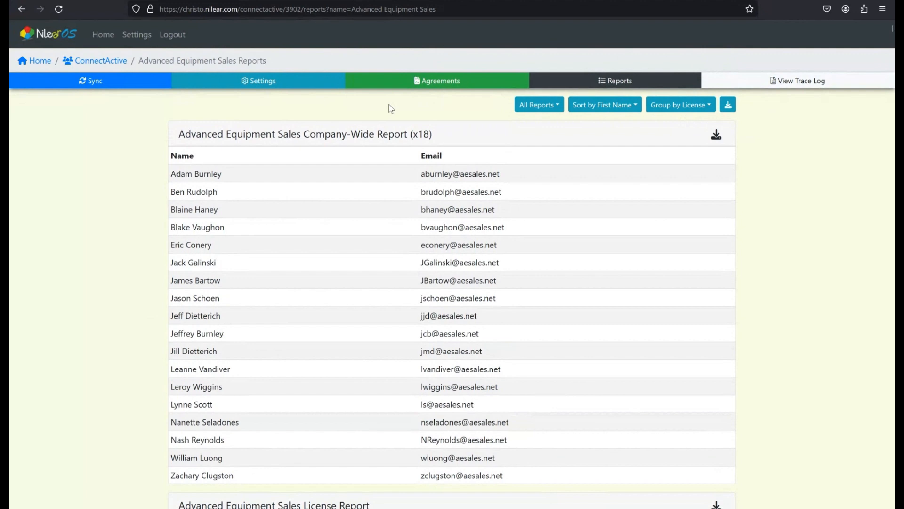
Step: Return to the ConnectActive overview and view the prorating options and the tiered pricing page
click(99, 61)
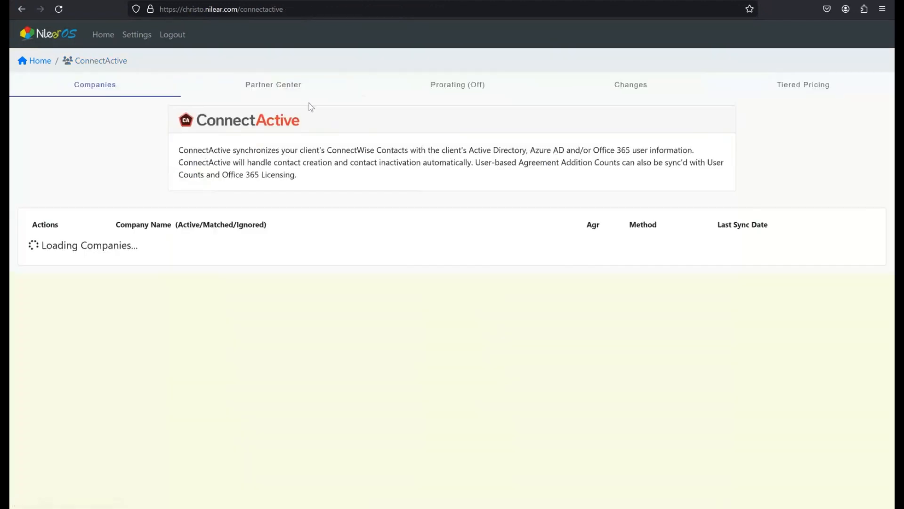
click(445, 90)
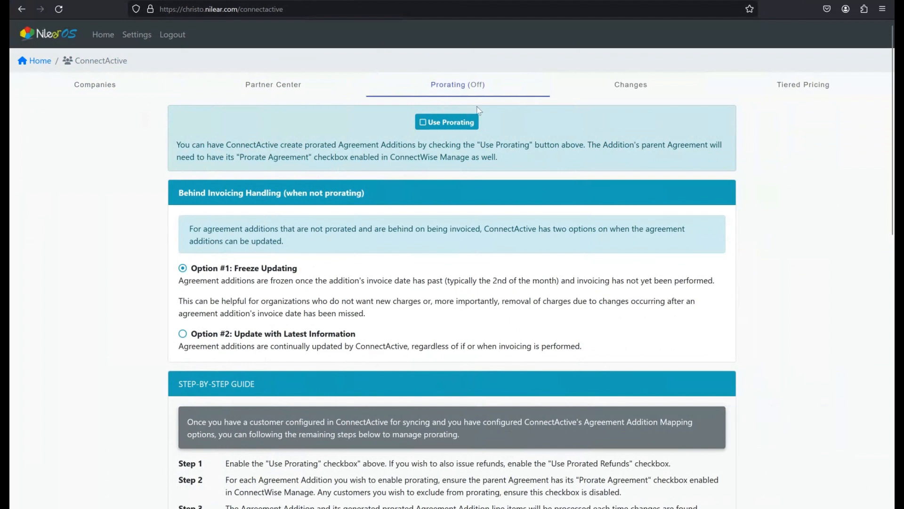
click(791, 88)
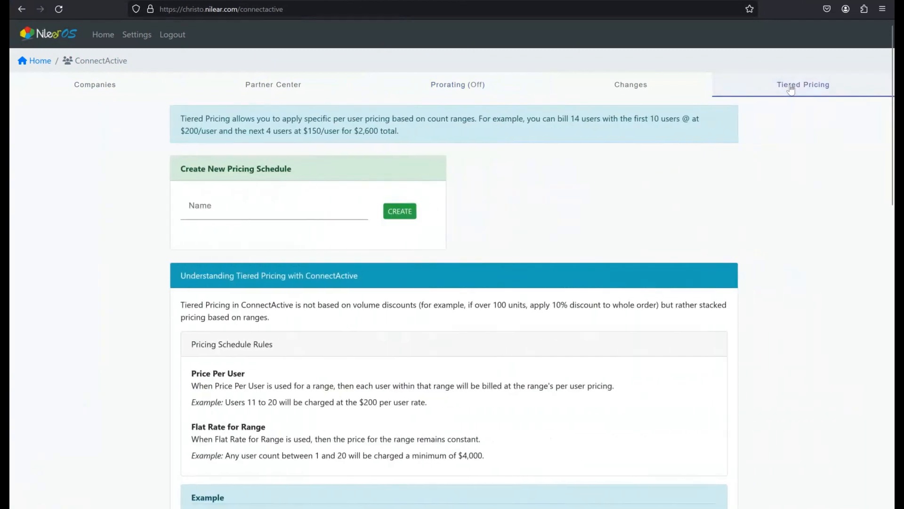